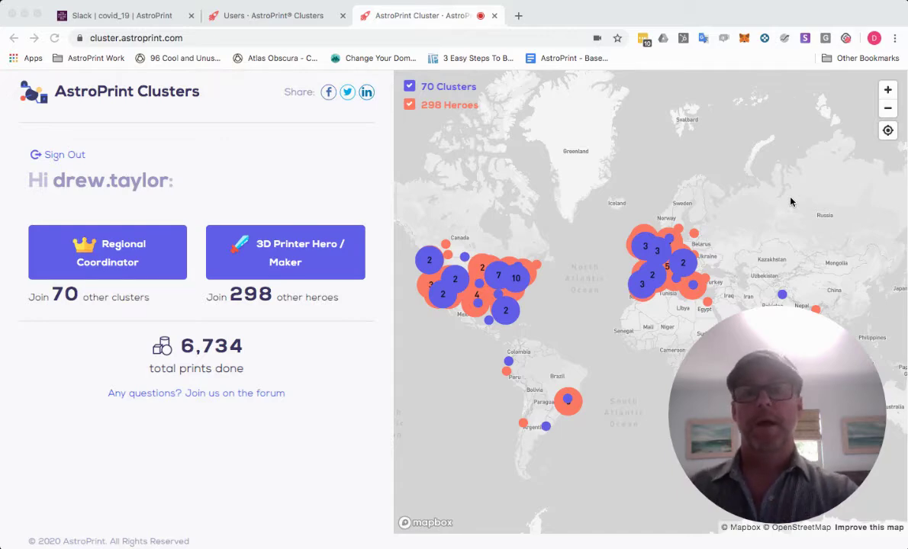
Switch to the Users tab listing the test cluster's 17 members.
click(266, 16)
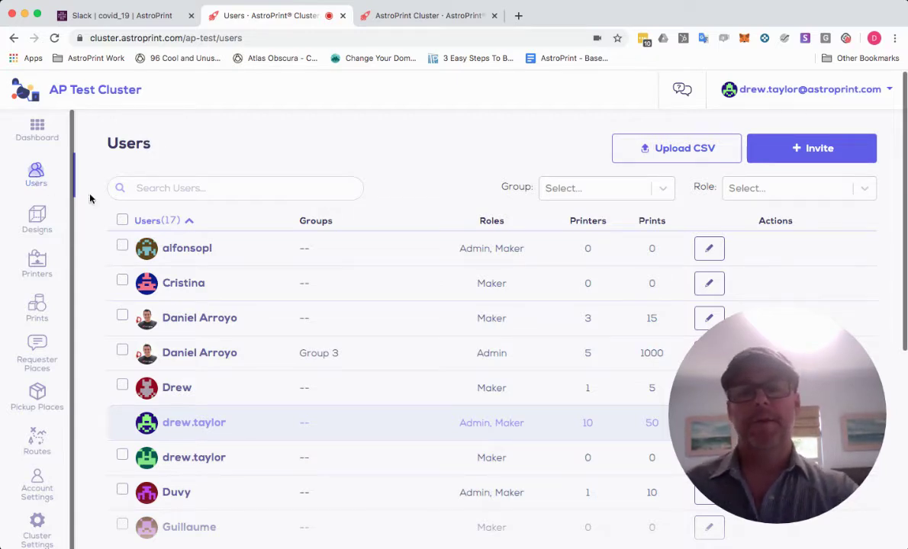
Check the Admin, Maker, Carrier and Requester role filters, then go to the Designs list.
click(774, 195)
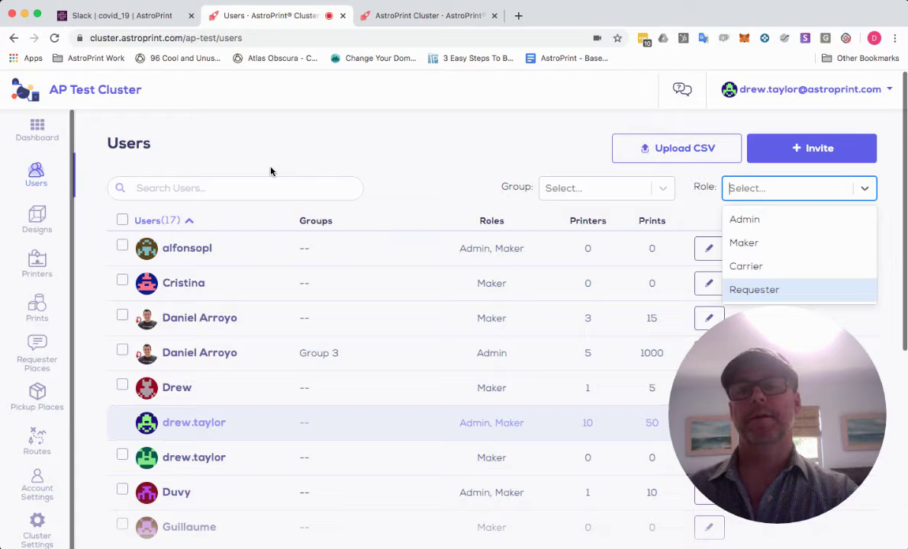
click(39, 220)
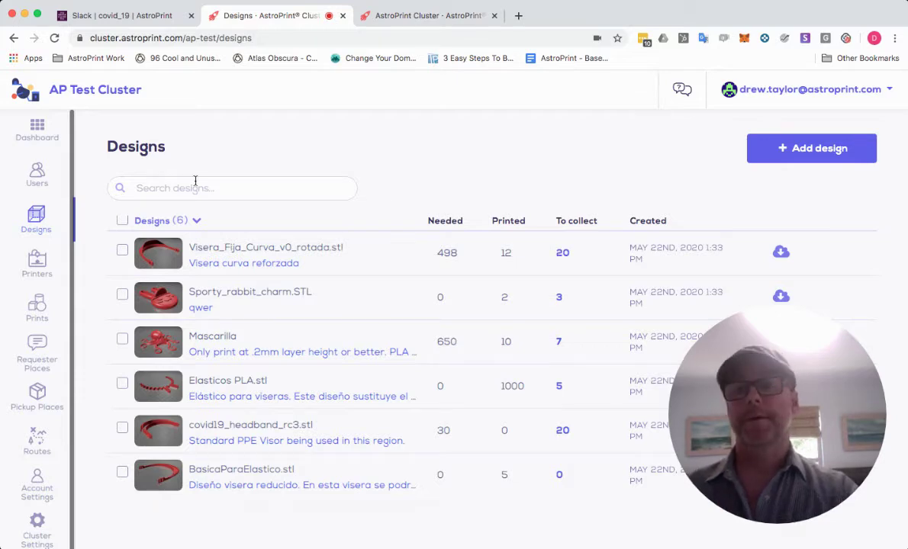
click(39, 263)
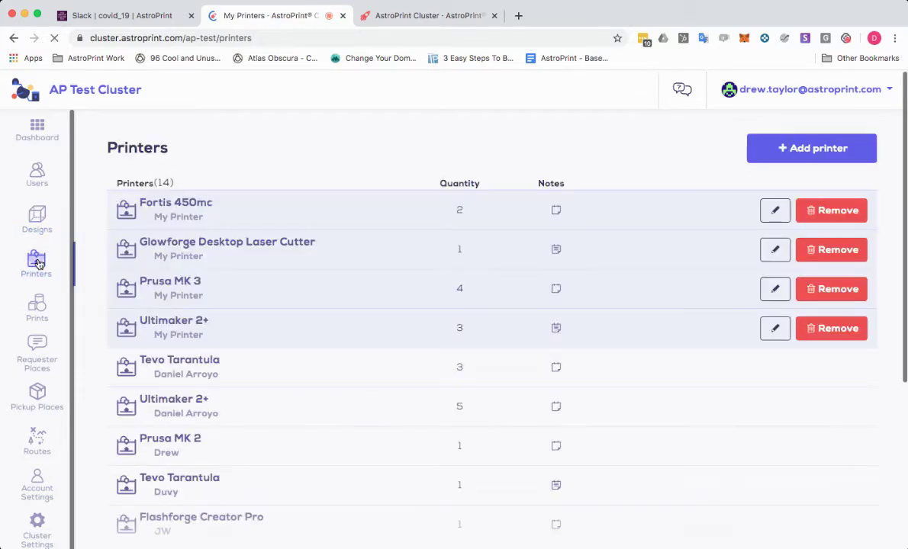
scroll(265, 229, down, 1)
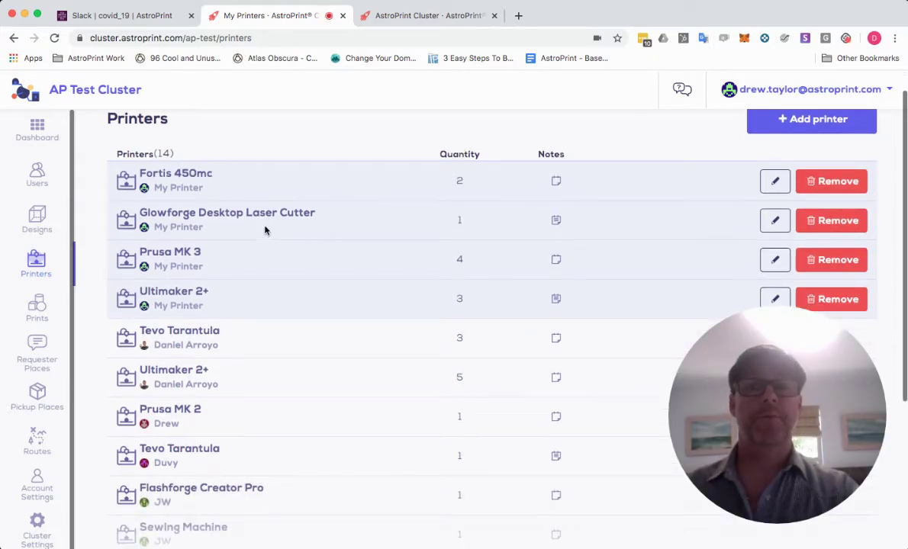
scroll(264, 230, down, 1)
scroll(264, 230, down, 1)
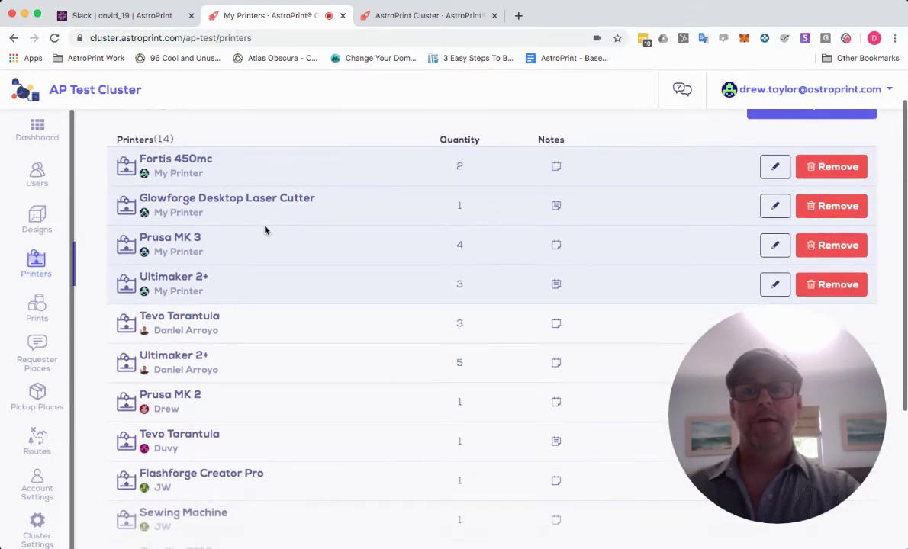
scroll(264, 230, down, 2)
scroll(264, 230, down, 2)
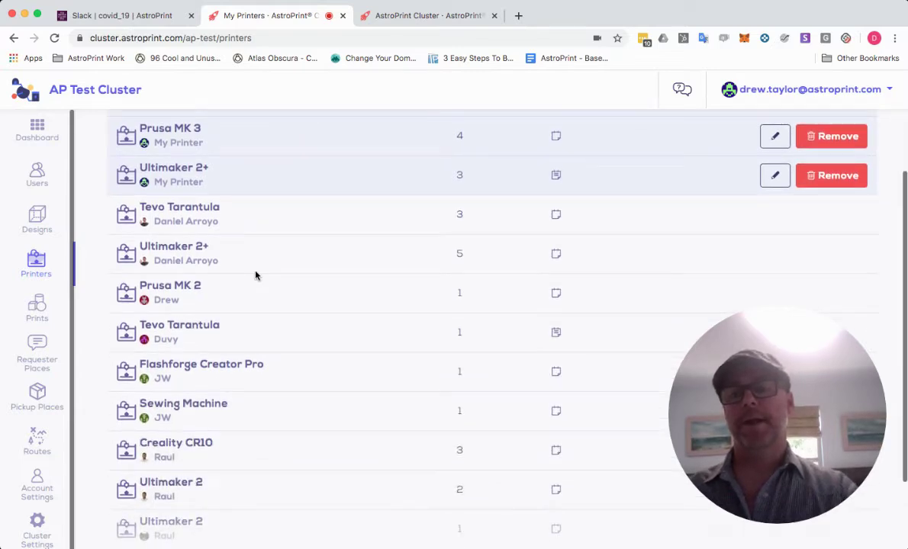
scroll(256, 273, down, 1)
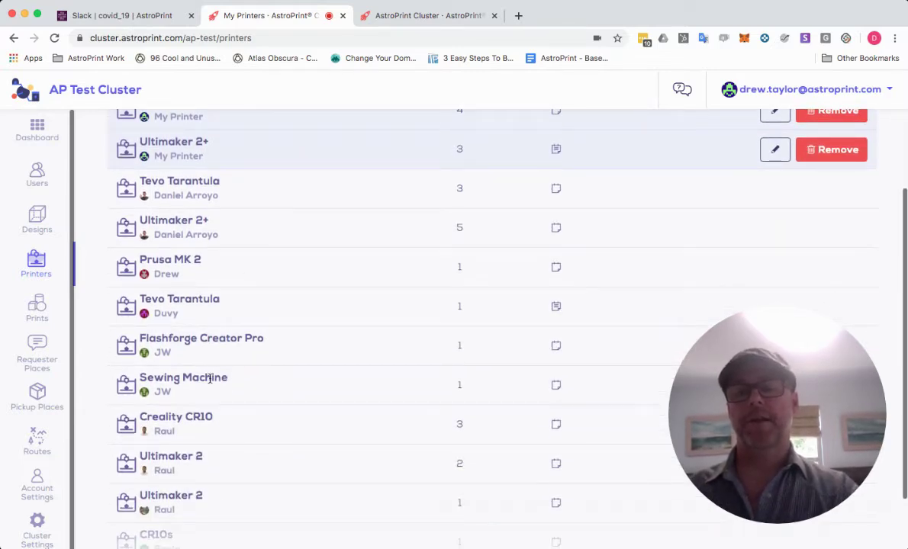
scroll(209, 378, up, 1)
scroll(211, 377, up, 3)
scroll(206, 320, up, 1)
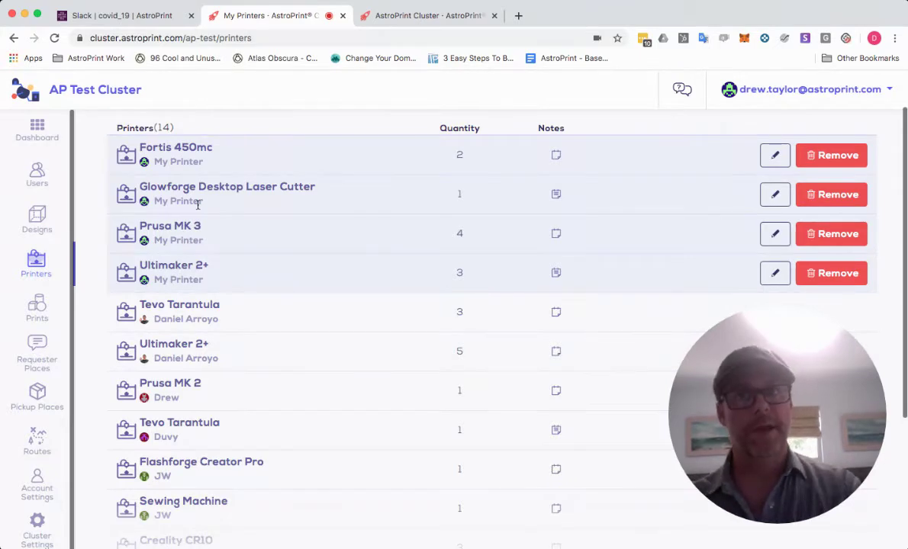
scroll(138, 267, down, 1)
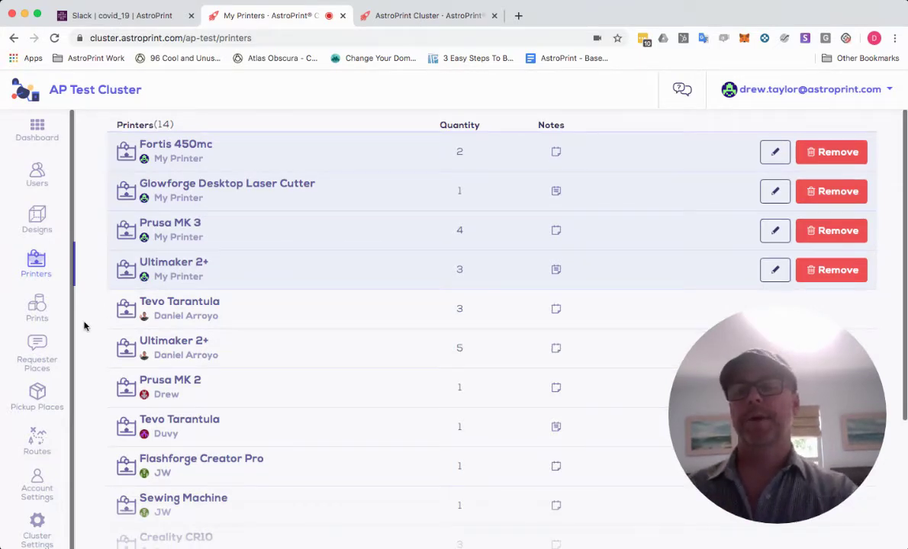
Review Batch 107 (partial)'s ten PPE visor prints from the Prints list, then close it.
click(38, 308)
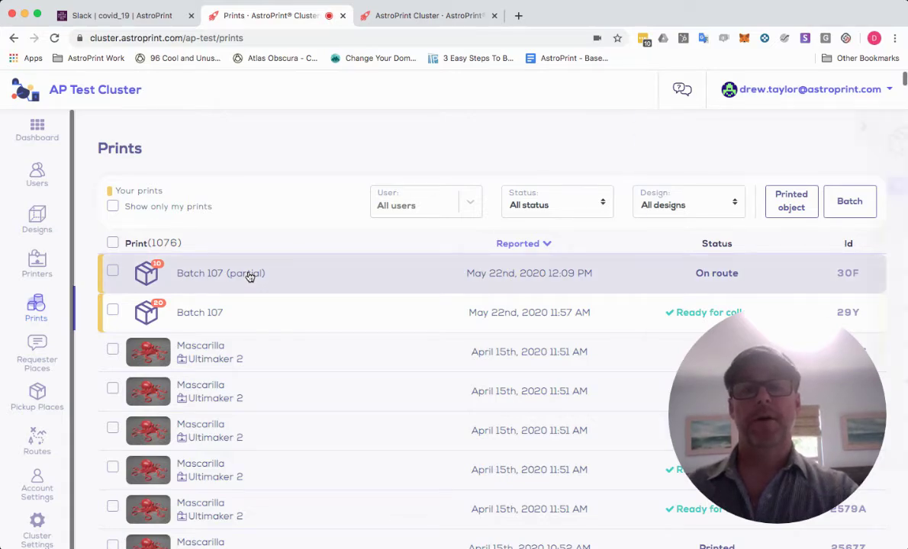
click(248, 275)
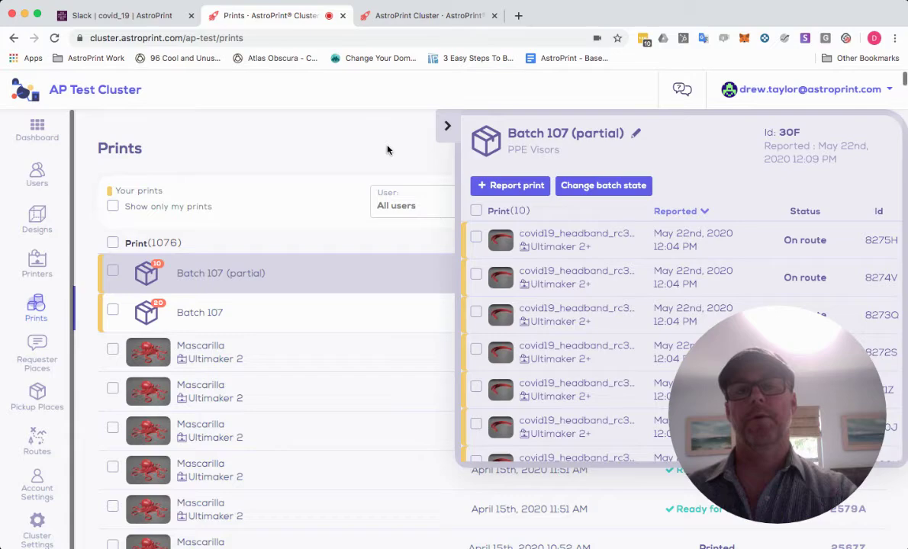
click(448, 132)
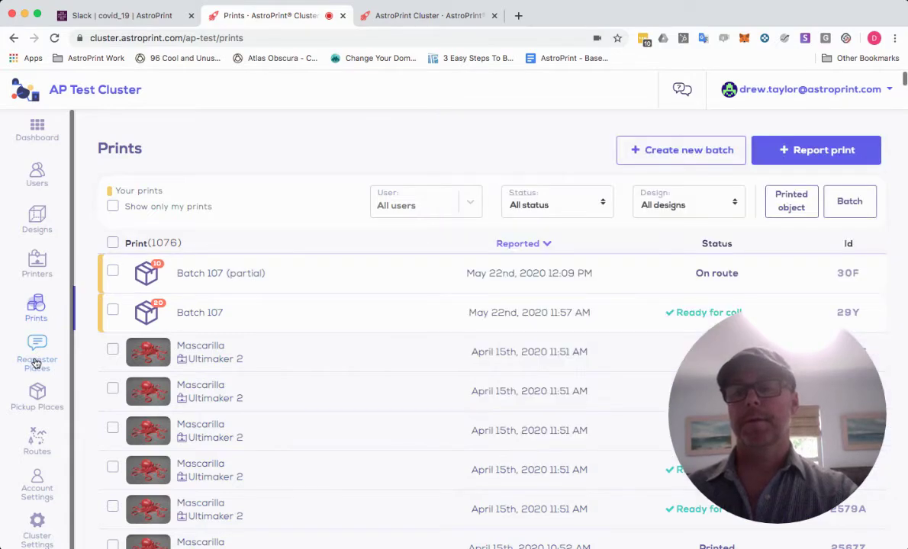
In Requester Places, request 10 covid19_headband_rc3.stl prints for Dr Spengler's Office.
click(38, 351)
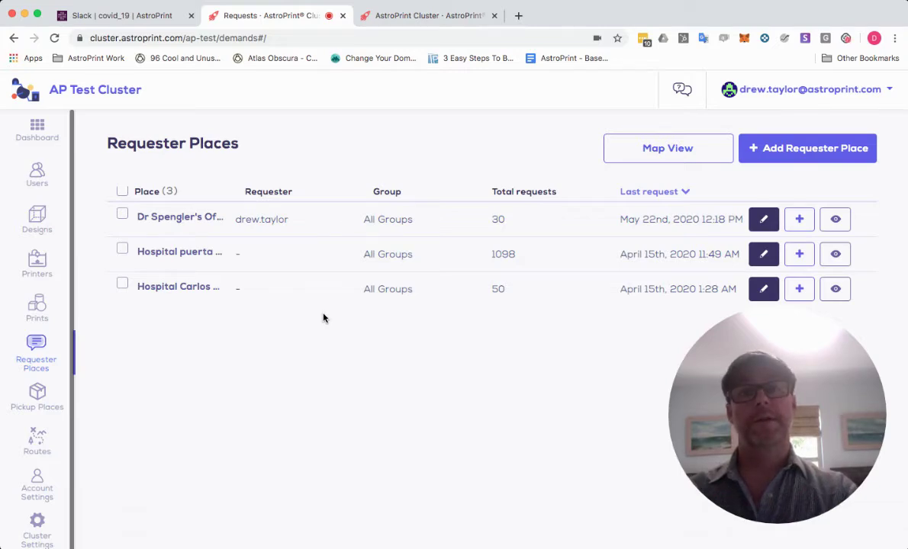
click(197, 219)
text(')
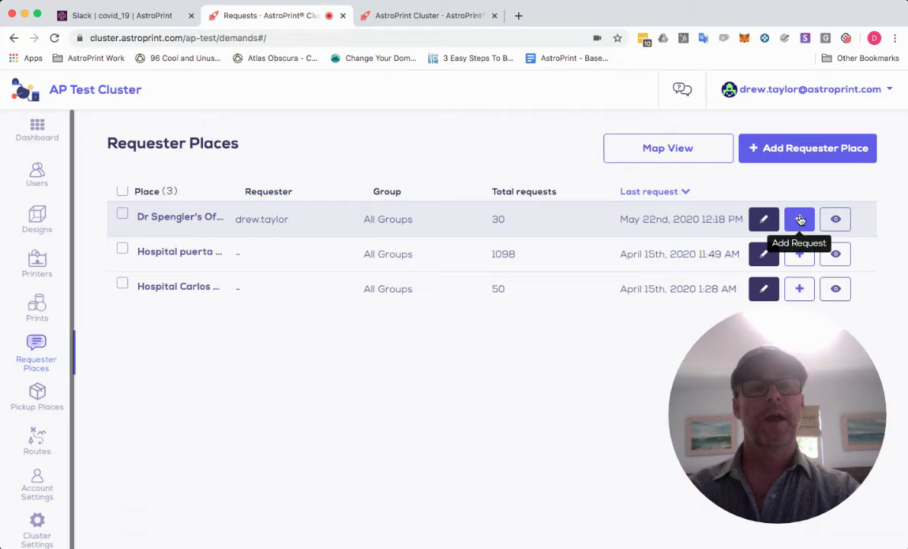
click(798, 219)
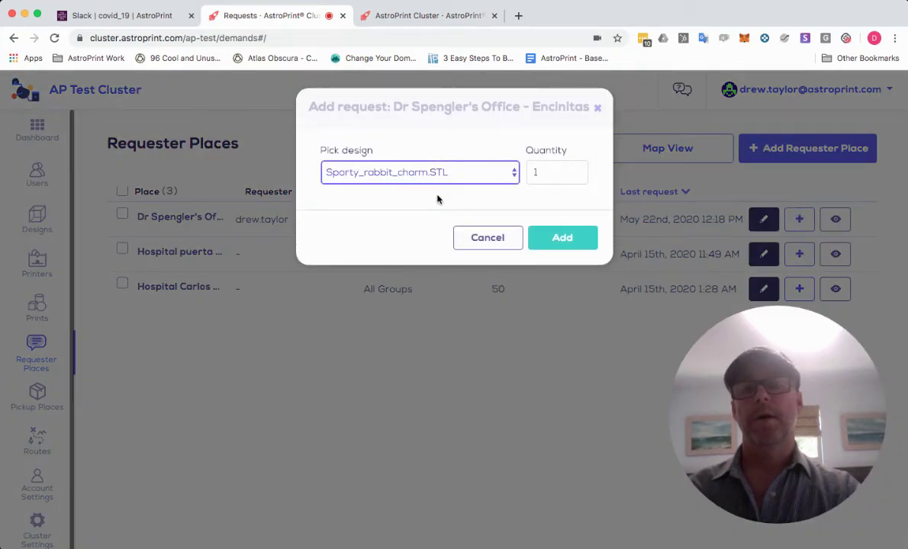
click(433, 249)
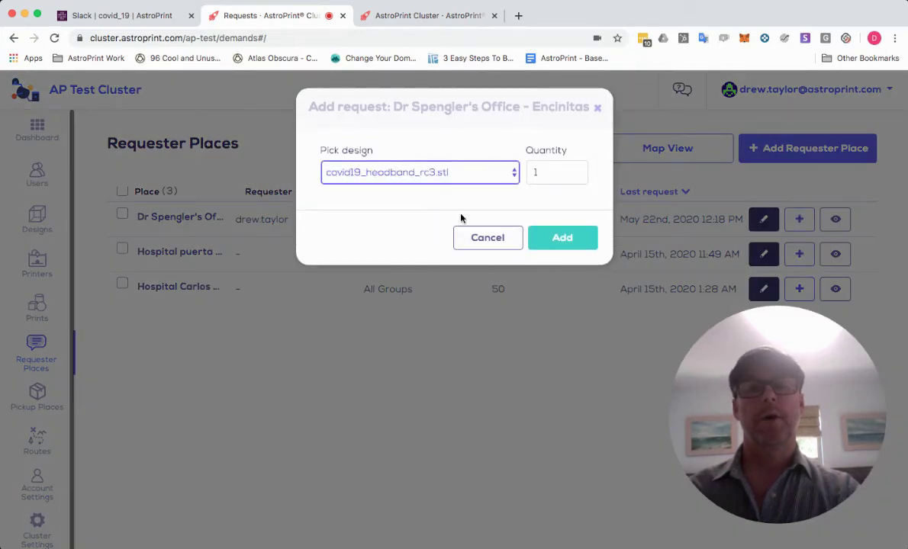
click(539, 171)
text(0)
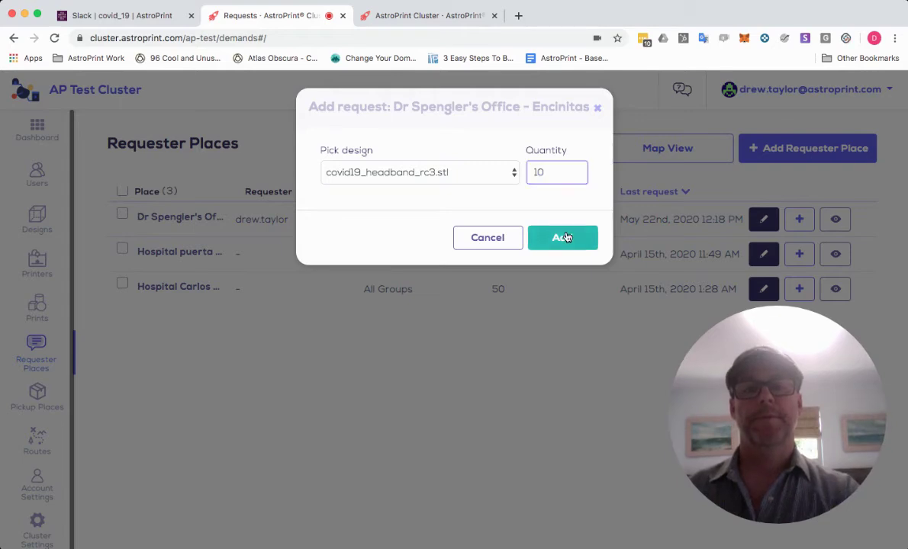
click(565, 238)
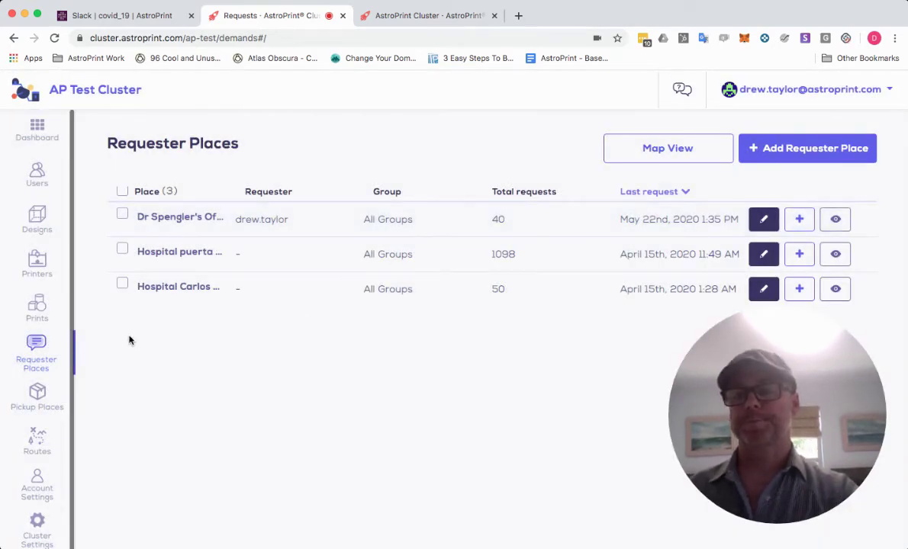
Look over the Pickup Places list, then switch to the Routes list.
click(41, 394)
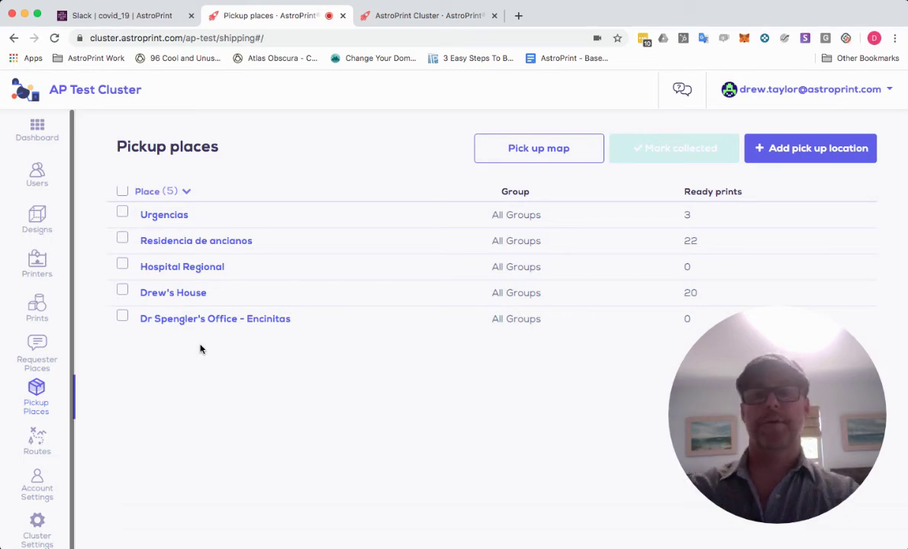
click(37, 441)
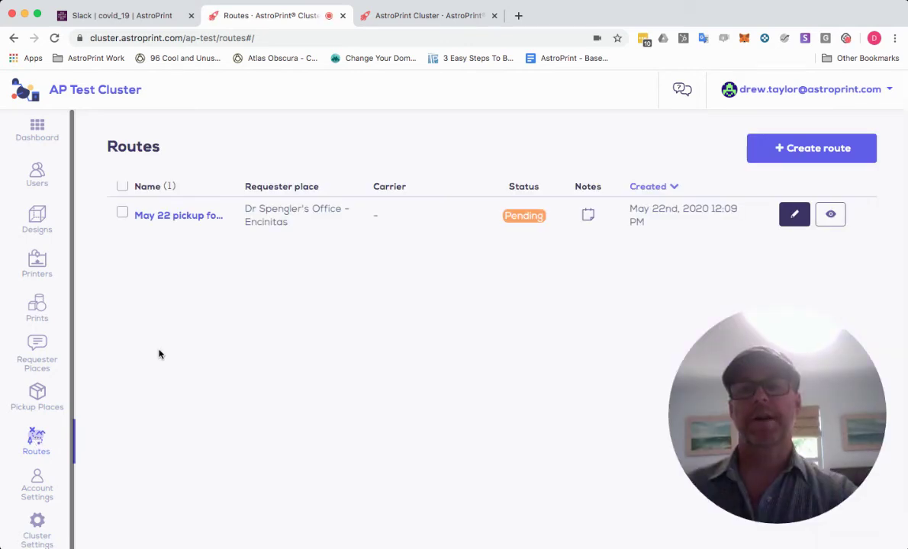
Start a new route with Dr Spengler's Office as requester and Drew's House as pickup.
click(799, 158)
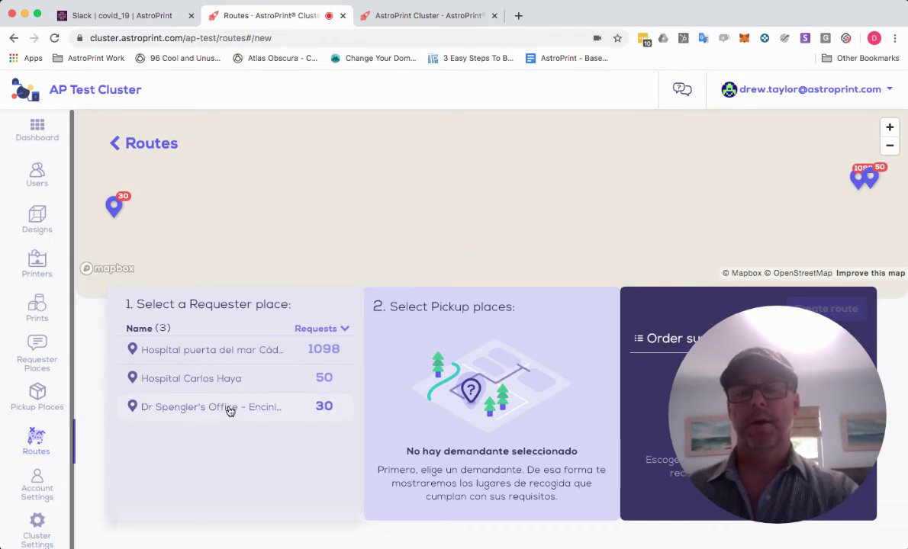
click(323, 410)
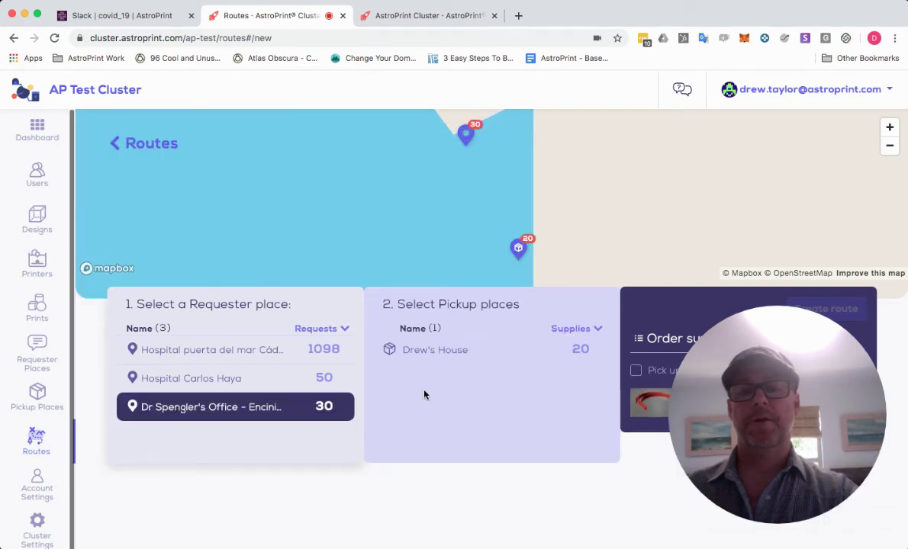
click(512, 350)
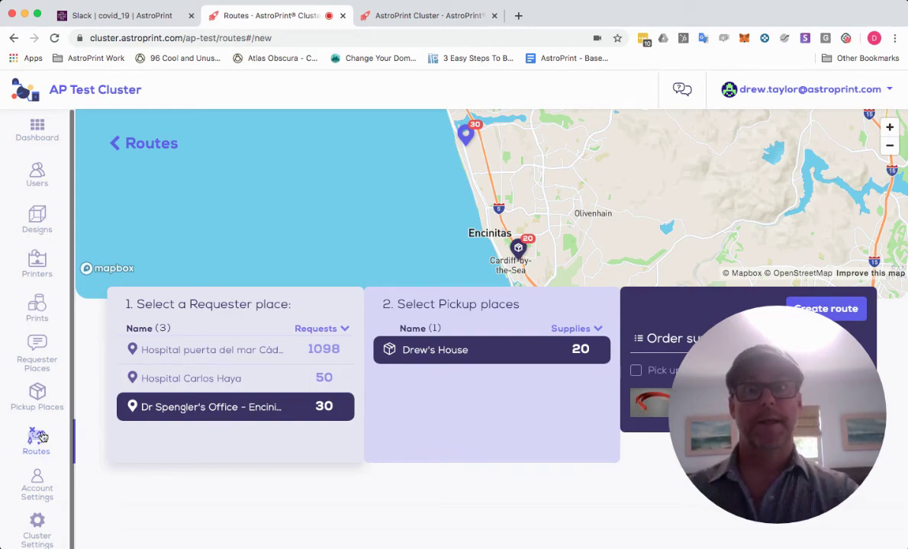
scroll(42, 437, down, 1)
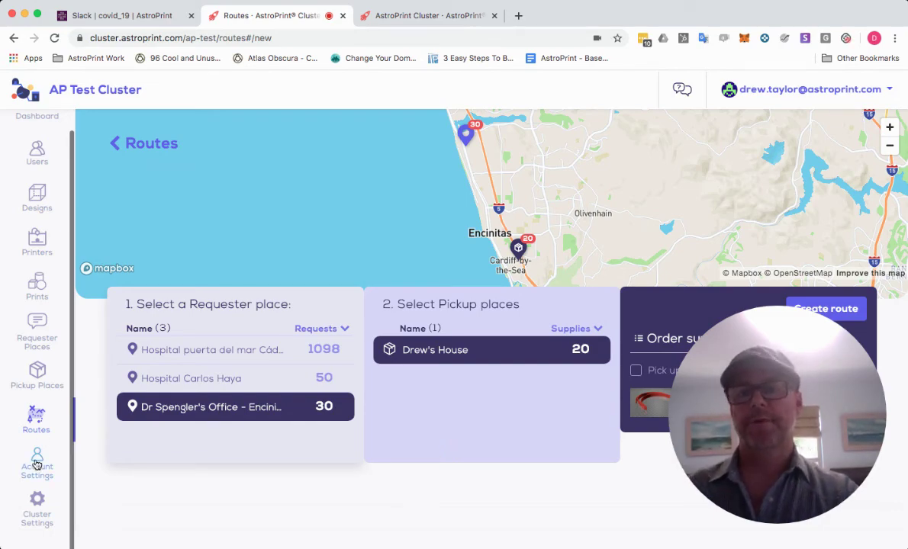
scroll(36, 464, up, 1)
scroll(36, 463, up, 1)
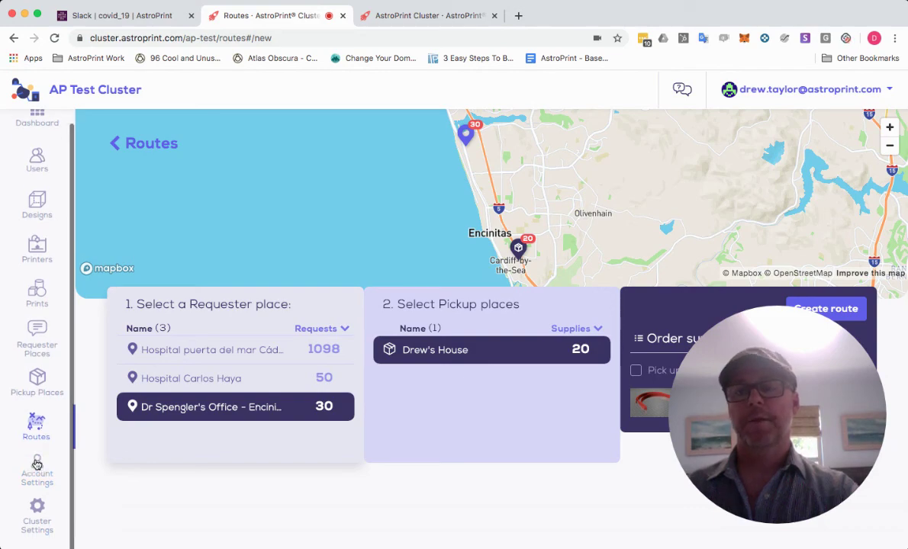
scroll(36, 464, up, 2)
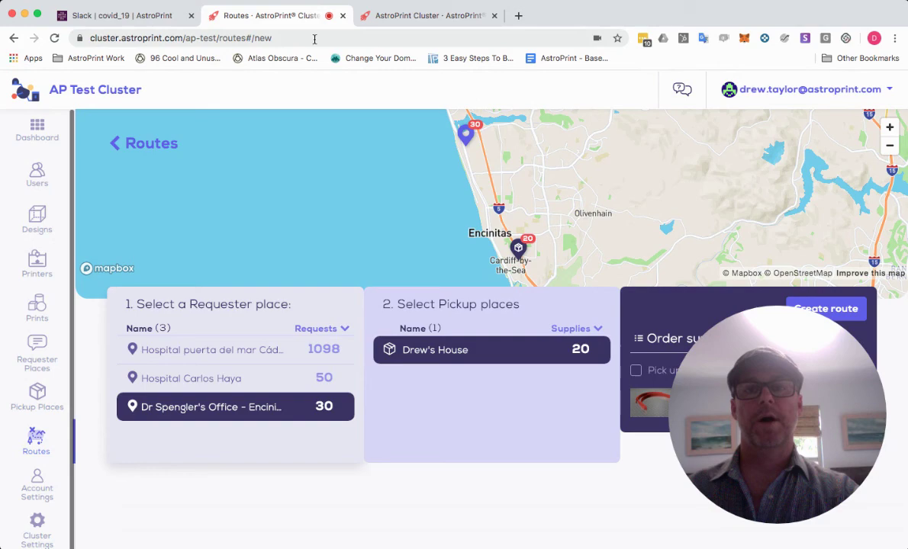
click(409, 17)
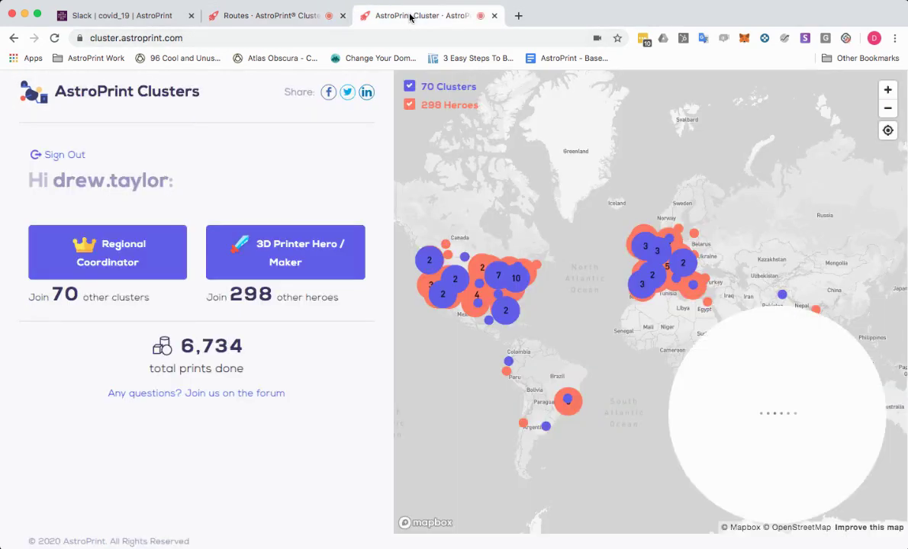